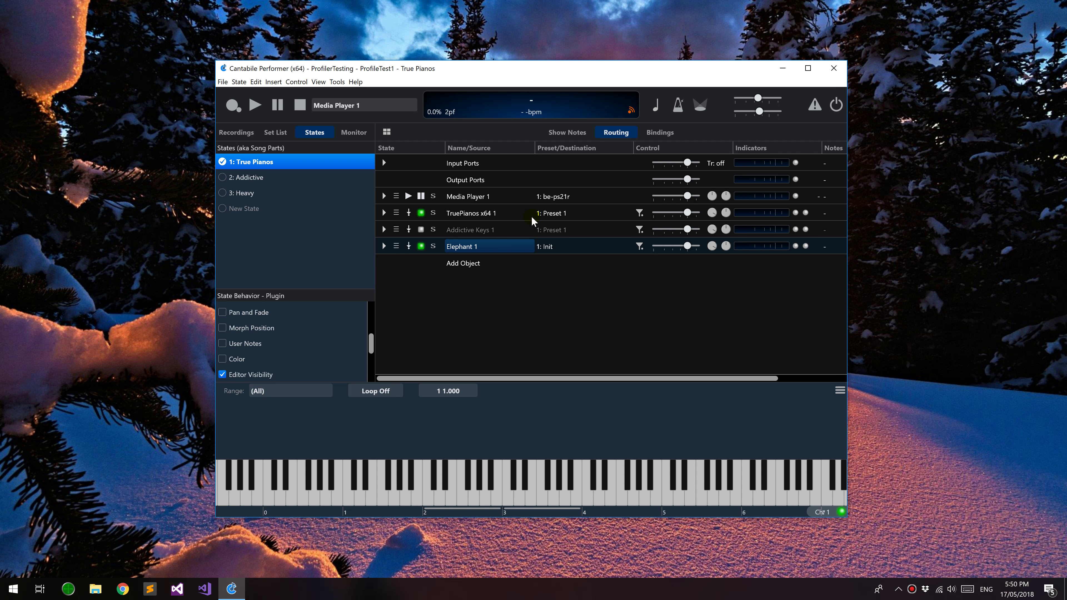
Show the live Profiler window from the View menu and switch on the audio engine
{"action": "left_click", "coordinate": [320, 82]}
{"action": "left_click", "coordinate": [320, 82]}
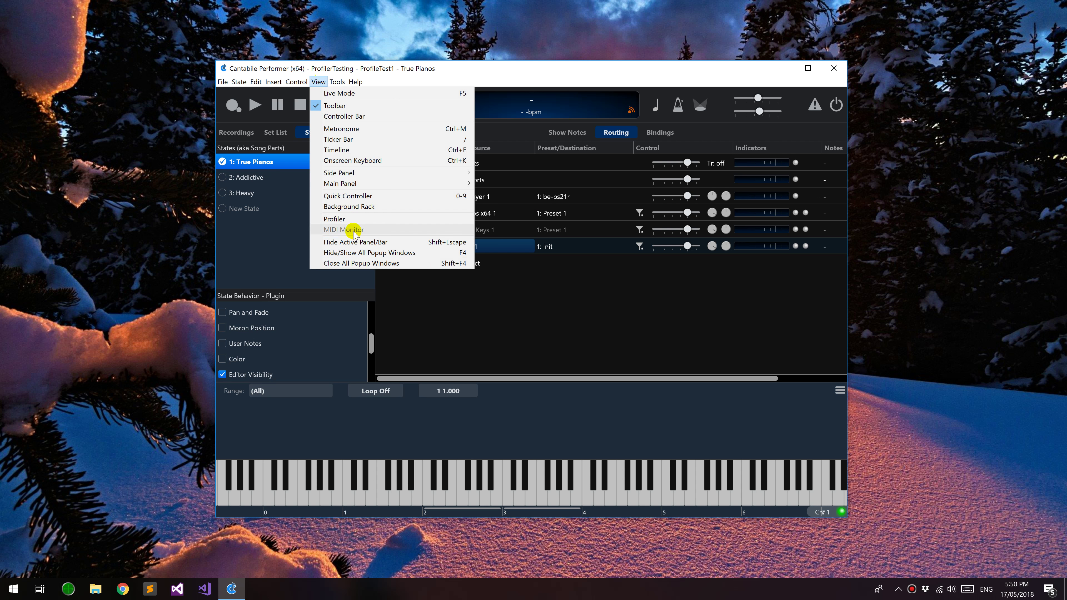
{"action": "left_click", "coordinate": [351, 219]}
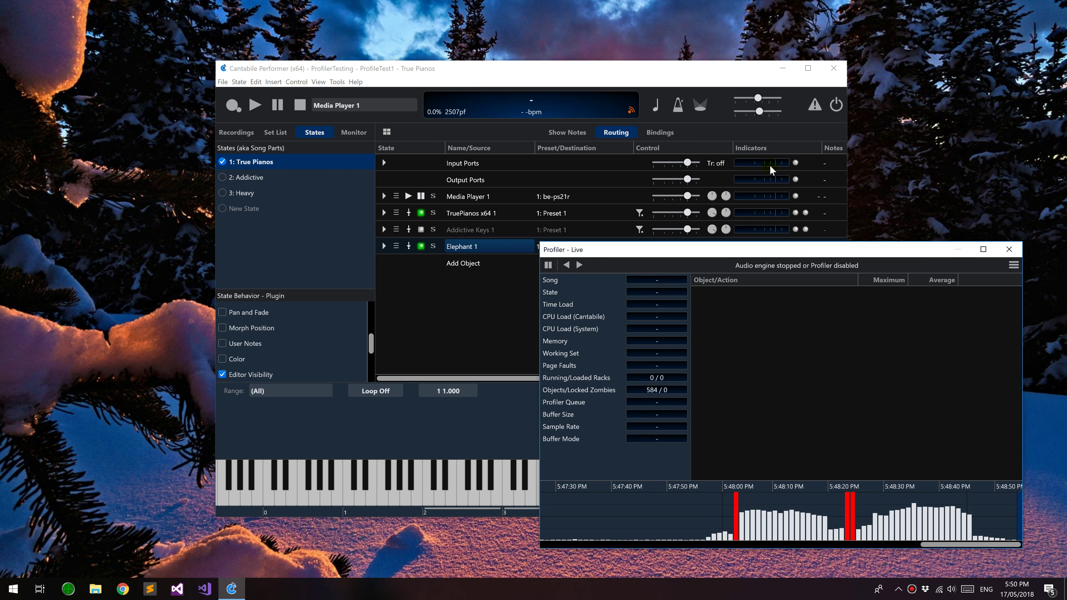
{"action": "left_click", "coordinate": [828, 110]}
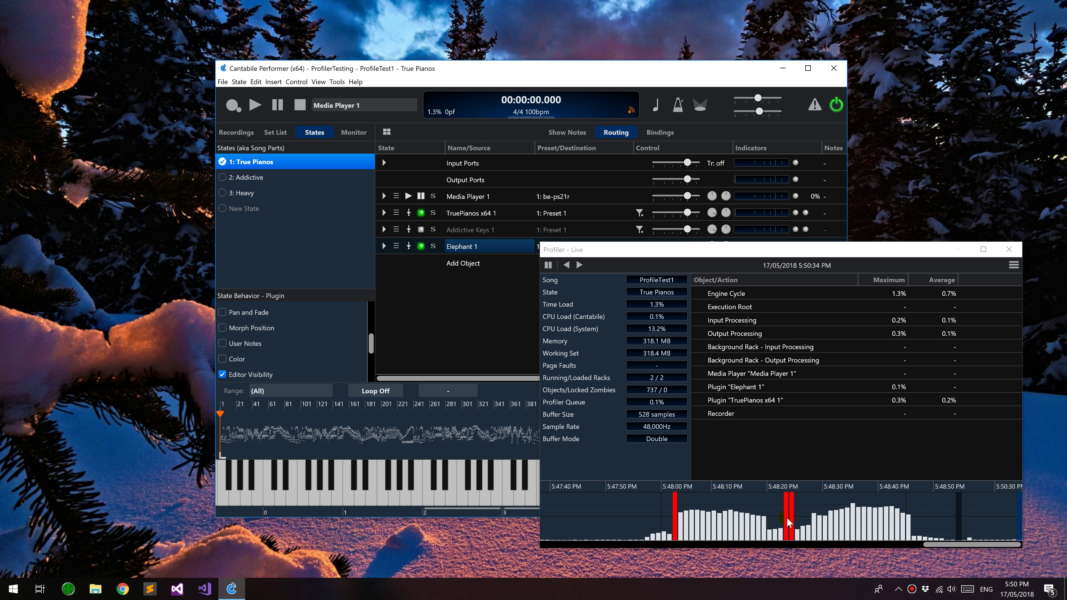
Start song playback and lower the master output gain slightly
{"action": "left_click", "coordinate": [255, 105]}
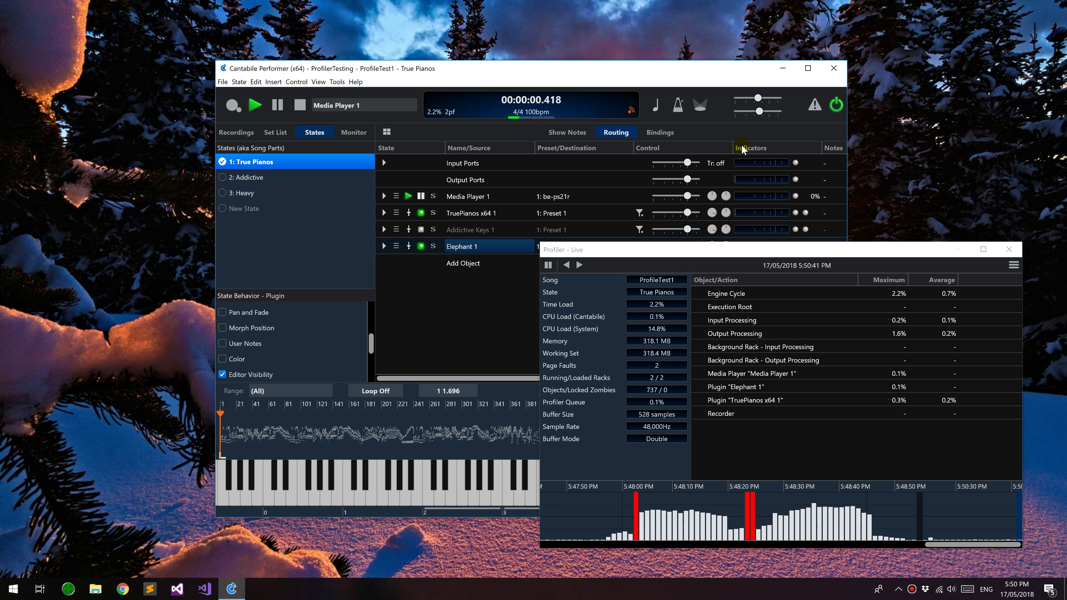
{"action": "left_click", "coordinate": [758, 112]}
{"action": "left_click_drag", "start_coordinate": [771, 138], "coordinate": [766, 135]}
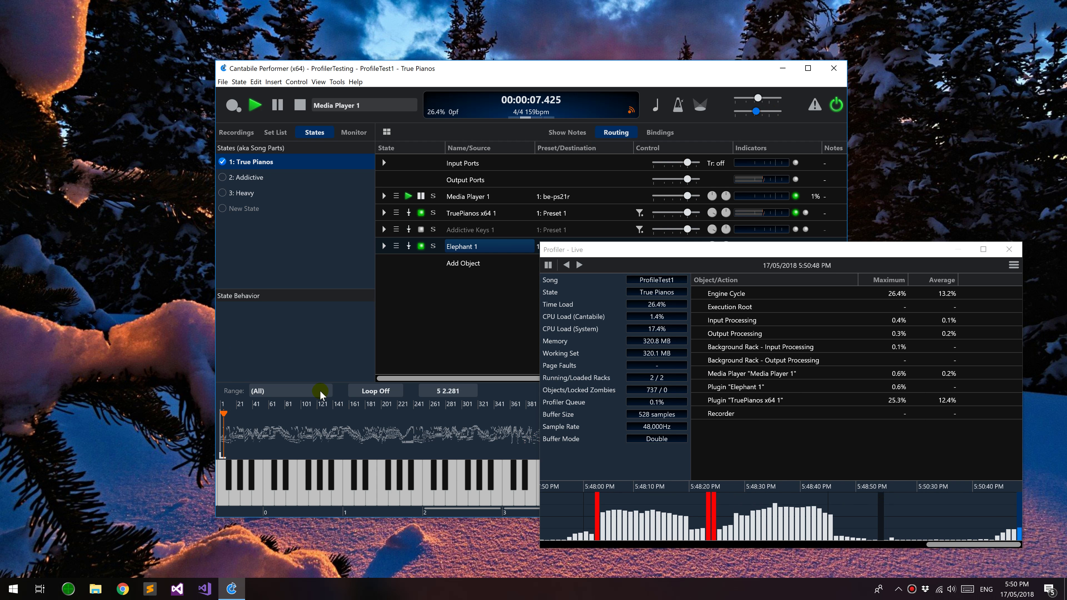
Switch to the Addictive state and pause the Profiler on the 81.2% load spike
{"action": "left_click", "coordinate": [223, 177]}
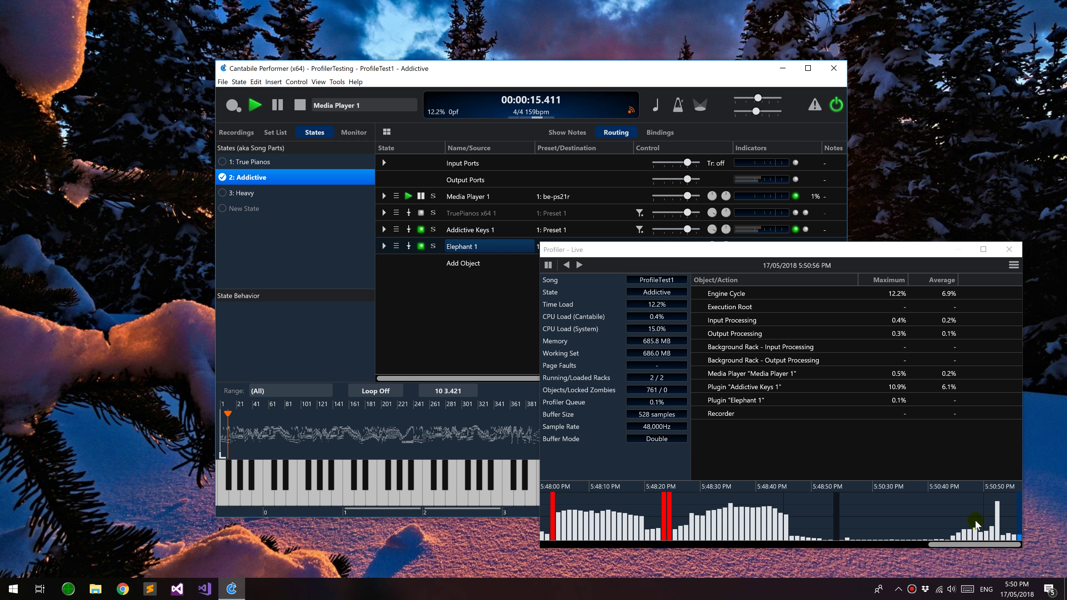
{"action": "left_click", "coordinate": [982, 530]}
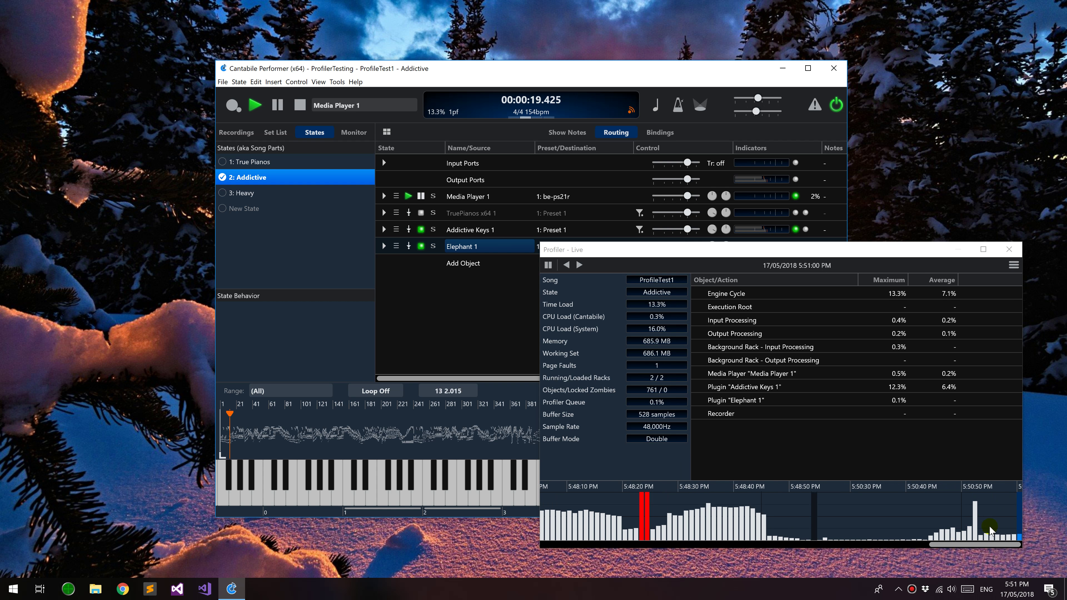
{"action": "left_click", "coordinate": [971, 522]}
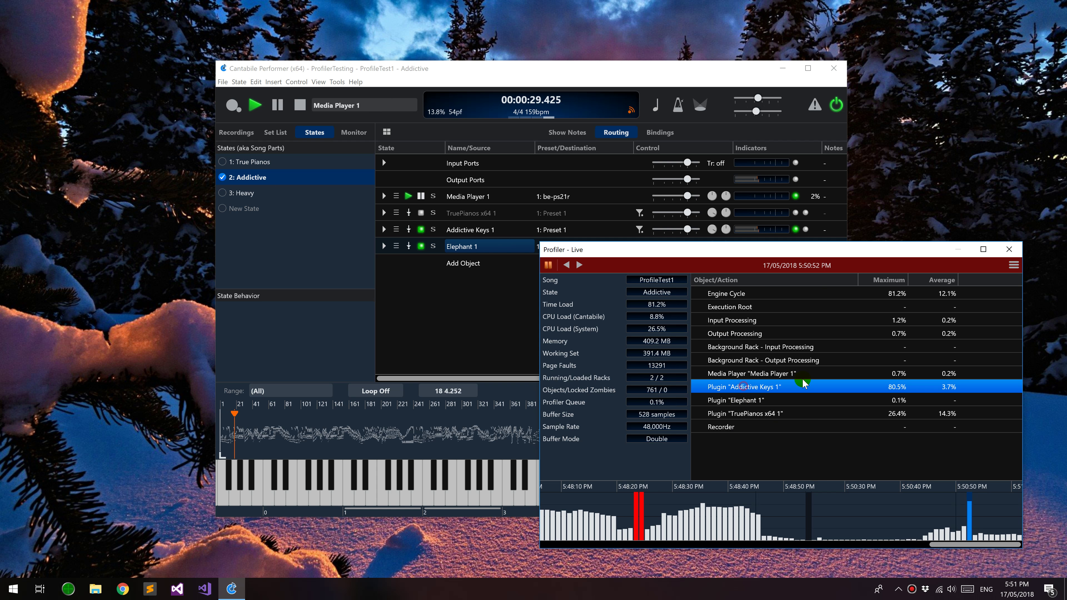
{"action": "left_click", "coordinate": [899, 388]}
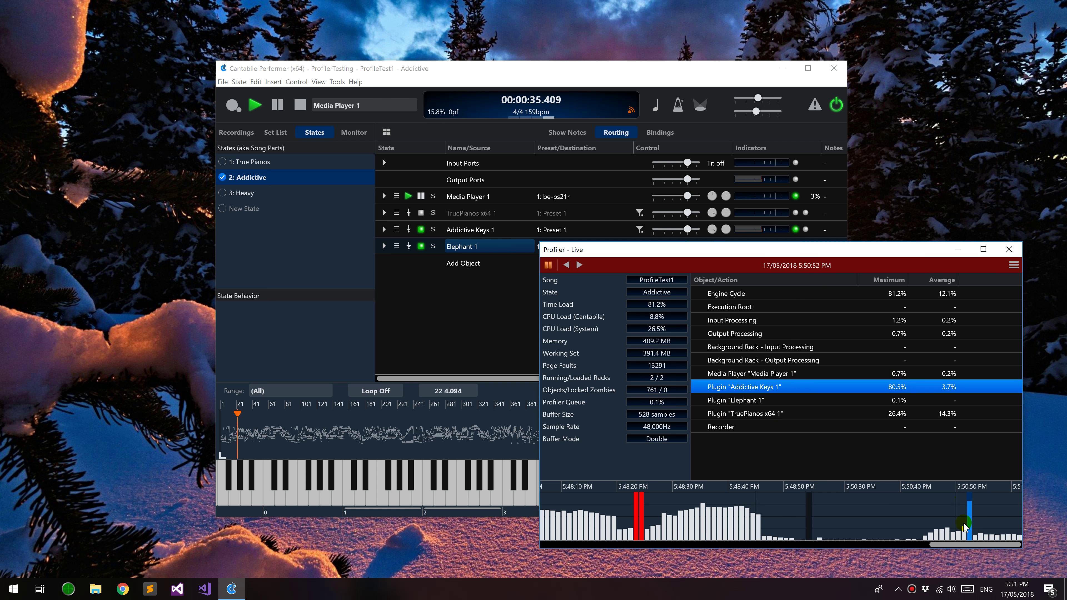
{"action": "left_click", "coordinate": [968, 541]}
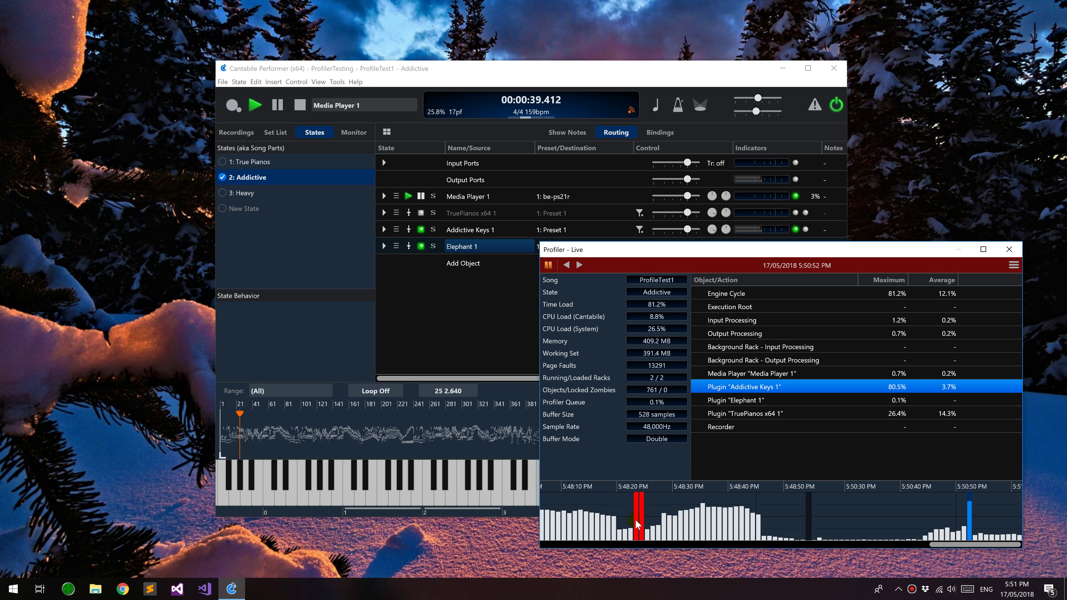
{"action": "left_click", "coordinate": [642, 507]}
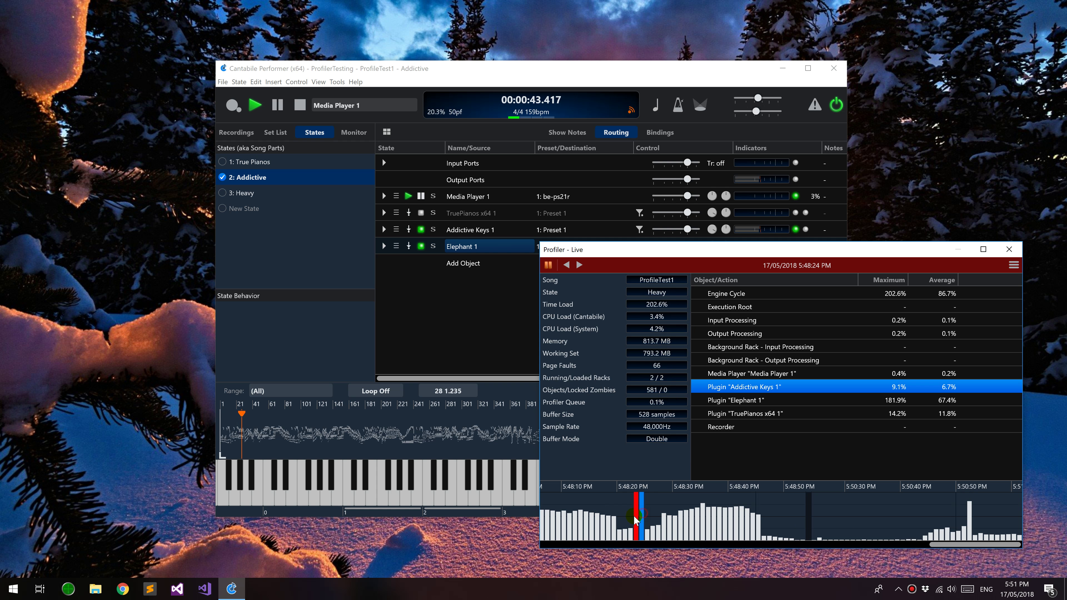
{"action": "left_click", "coordinate": [809, 514]}
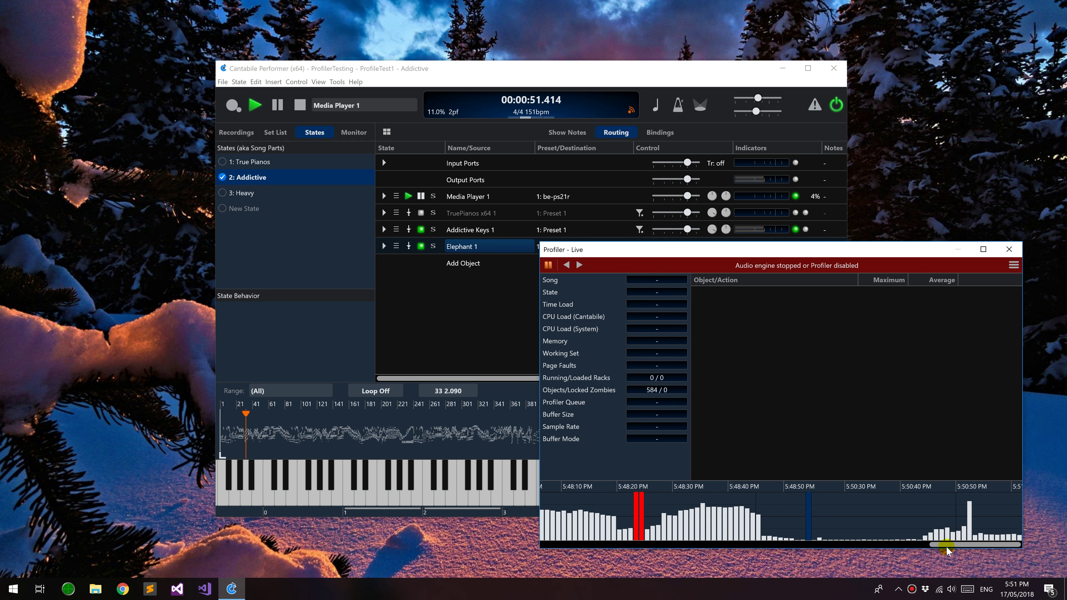
{"action": "mouse_move", "coordinate": [947, 546]}
{"action": "left_mouse_down"}
{"action": "mouse_move", "coordinate": [581, 548]}
{"action": "mouse_move", "coordinate": [767, 546]}
{"action": "mouse_move", "coordinate": [762, 539]}
{"action": "mouse_move", "coordinate": [945, 549]}
{"action": "left_mouse_up"}
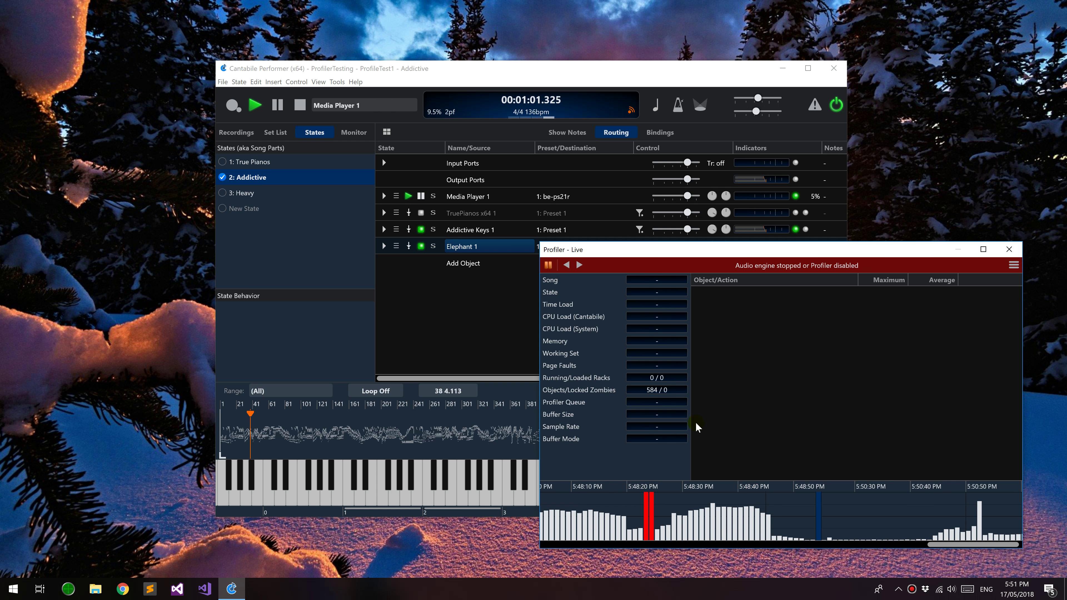
{"action": "left_click", "coordinate": [548, 265]}
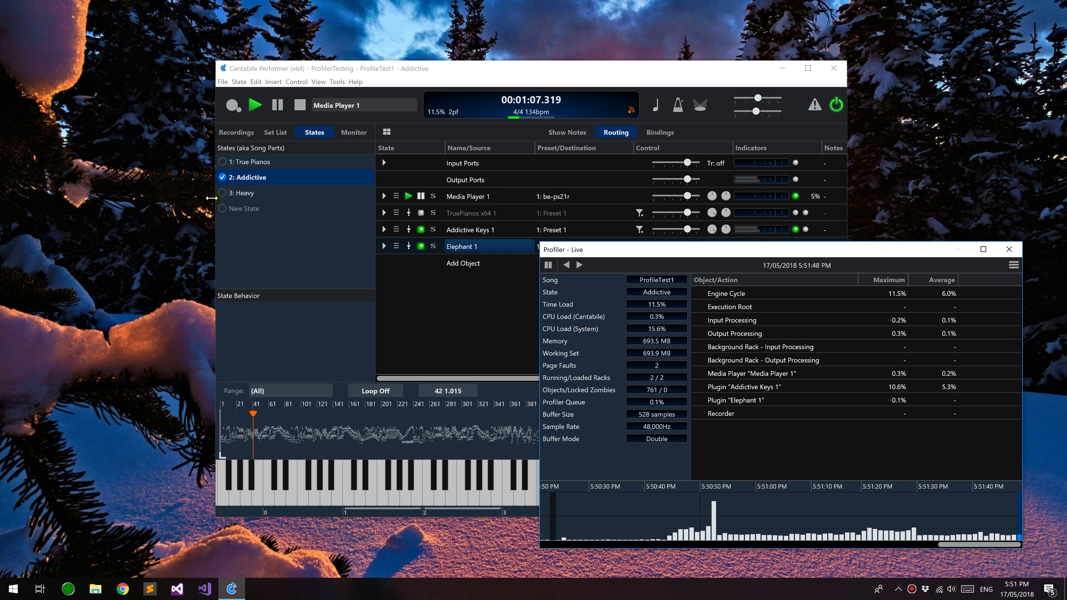
In the Heavy state, push Elephant 1's Load down then to maximum, and freeze the Profiler on the 54.7% spike
{"action": "left_click", "coordinate": [222, 193]}
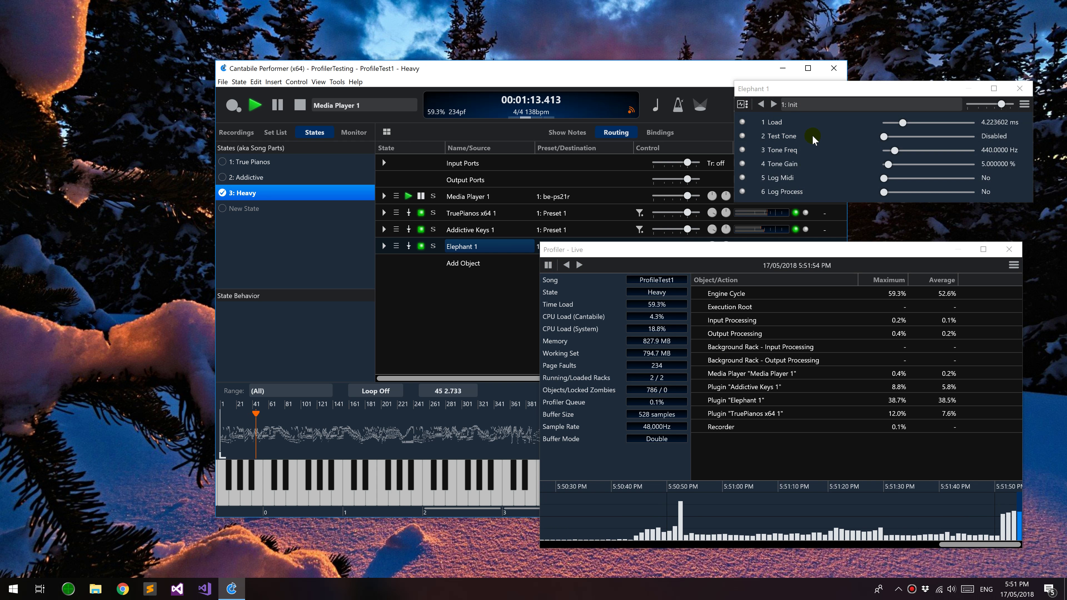
{"action": "left_click_drag", "start_coordinate": [903, 122], "coordinate": [882, 128]}
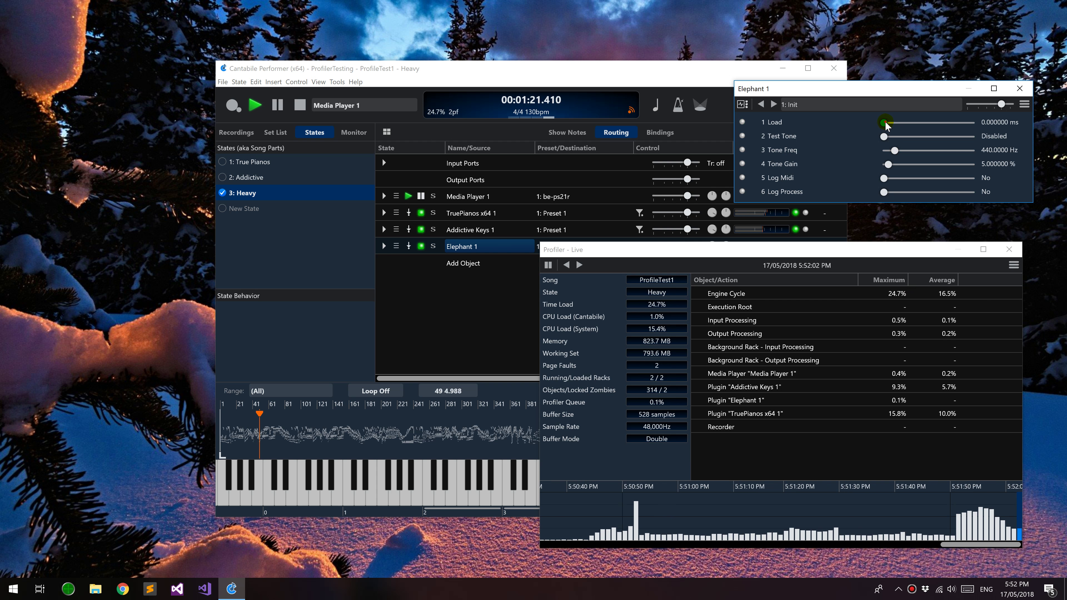
{"action": "left_click_drag", "start_coordinate": [884, 123], "coordinate": [972, 124]}
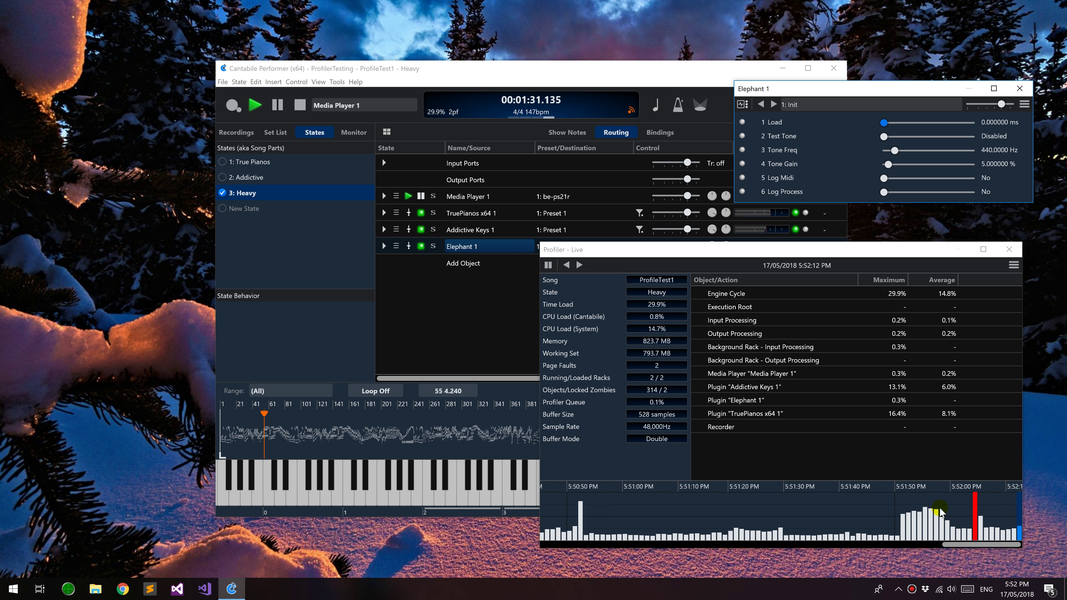
{"action": "left_click", "coordinate": [897, 522]}
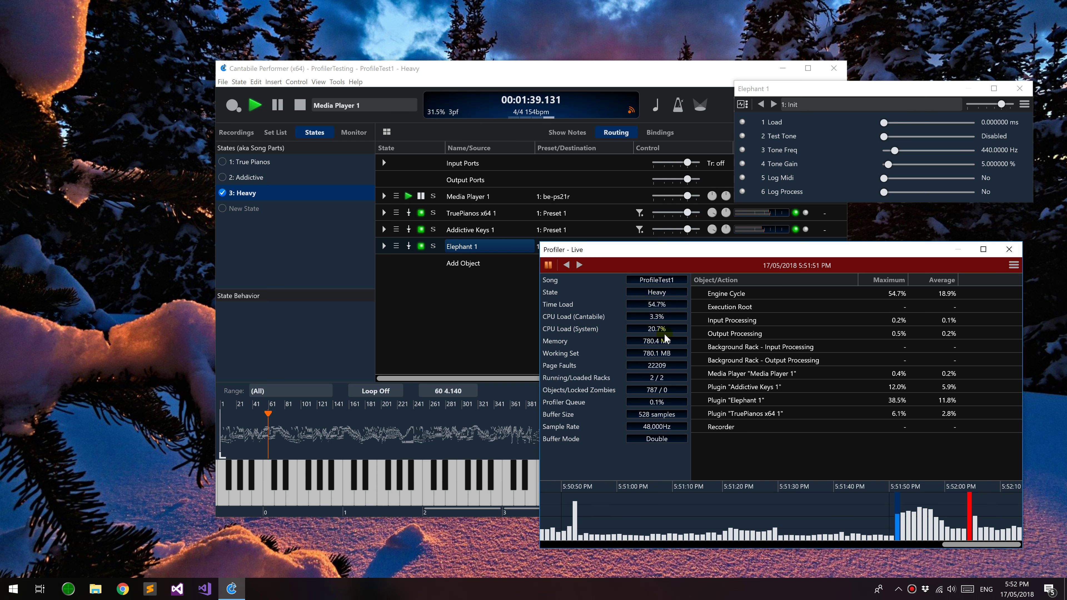
Resume live profiling and stop playback, rewinding to the start
{"action": "left_click", "coordinate": [549, 266]}
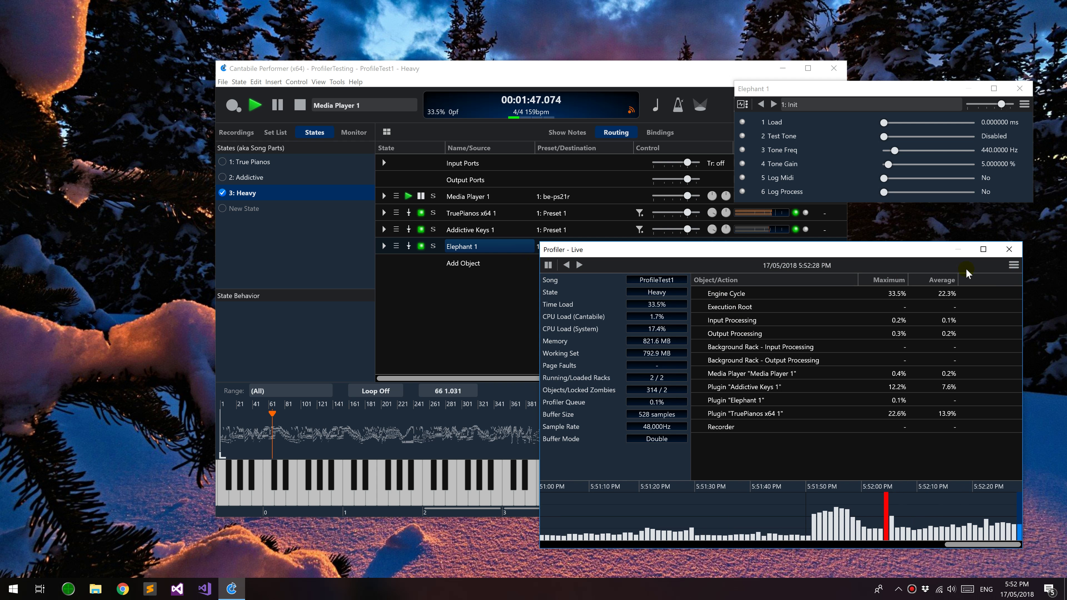
{"action": "left_click", "coordinate": [1013, 265]}
{"action": "left_click", "coordinate": [1012, 266]}
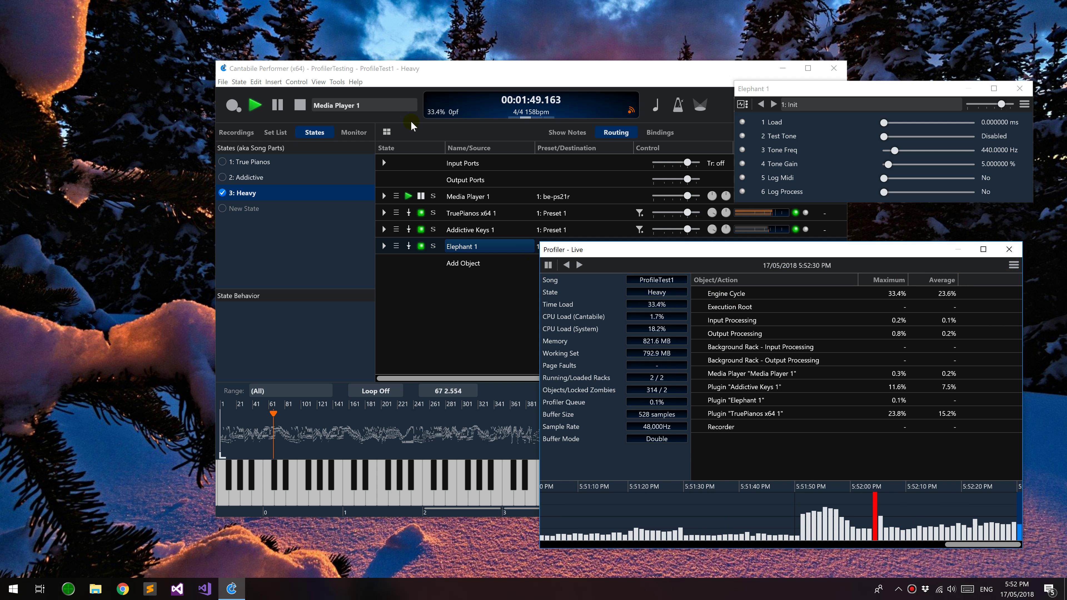
{"action": "left_click", "coordinate": [300, 105]}
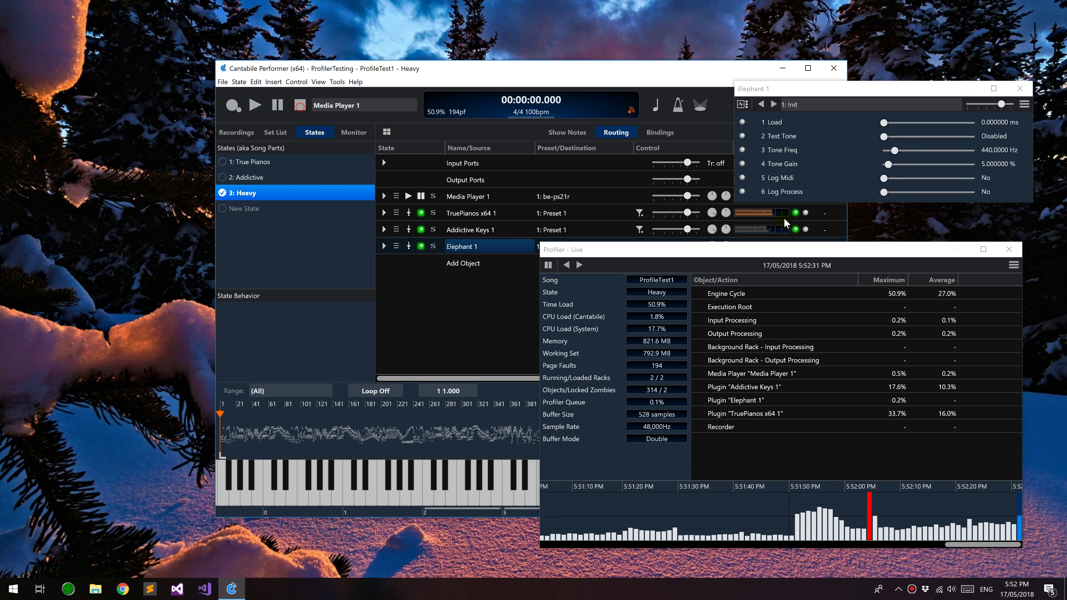
Attempt to save the profiler history to a file, then cancel the save dialog
{"action": "left_click", "coordinate": [1014, 265]}
{"action": "left_click", "coordinate": [986, 324]}
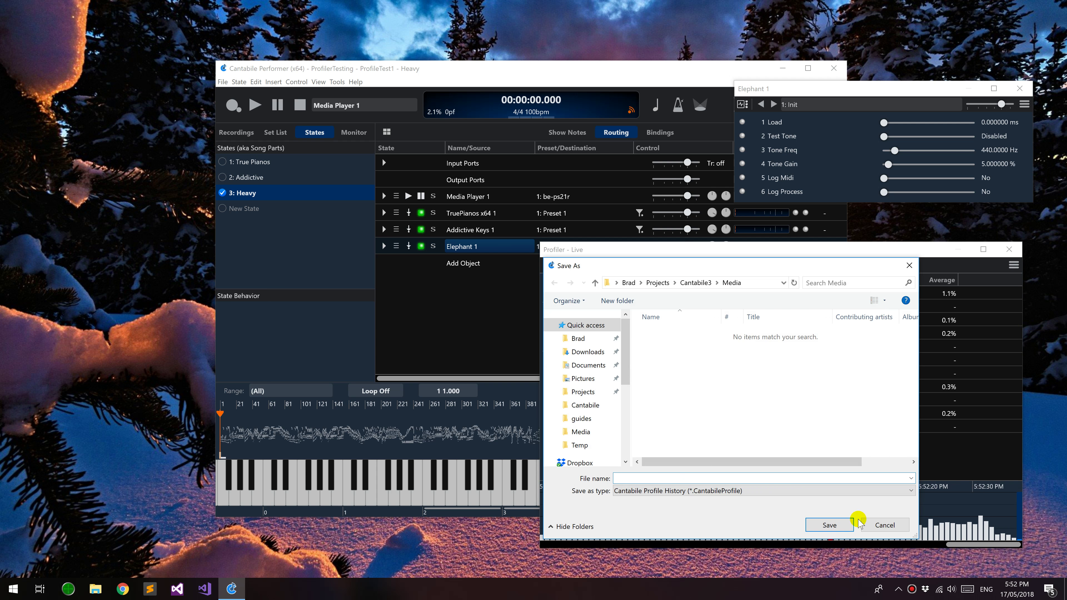
{"action": "left_click", "coordinate": [884, 525]}
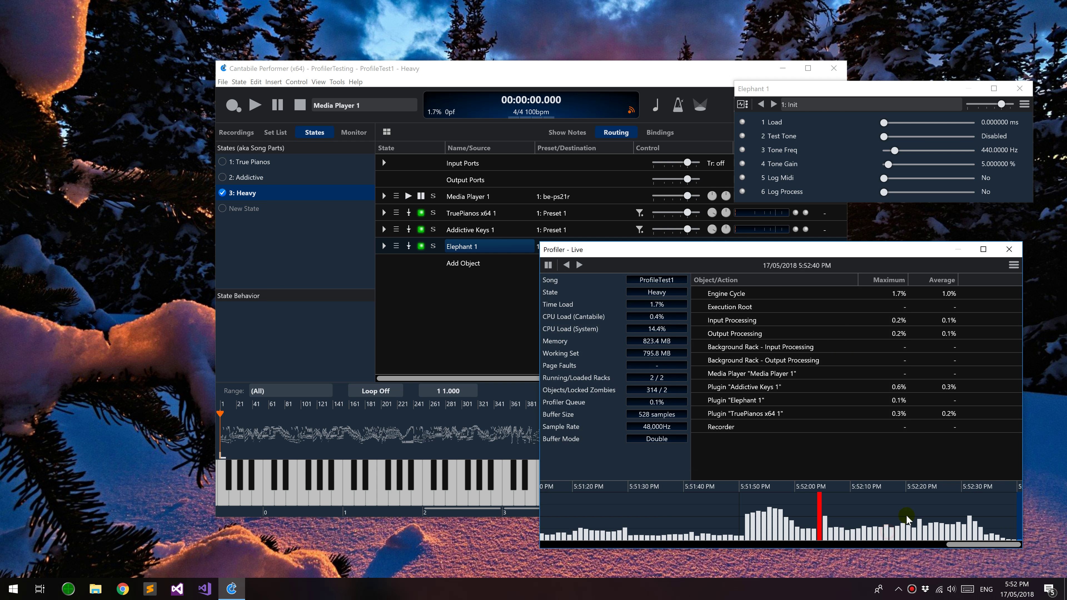
{"action": "left_click", "coordinate": [1012, 268]}
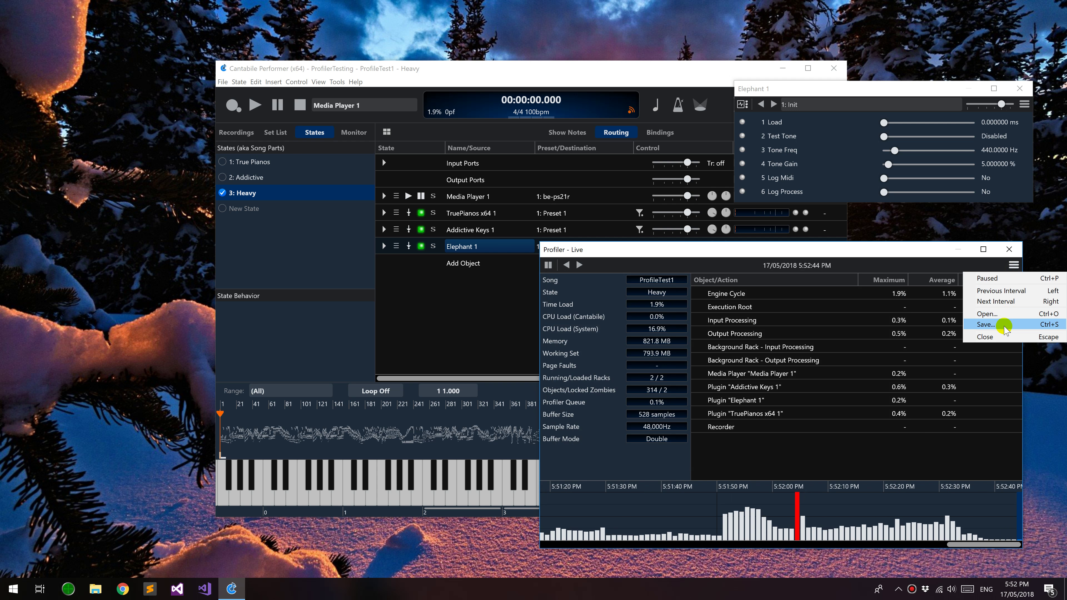
{"action": "left_click", "coordinate": [924, 254]}
{"action": "left_click", "coordinate": [337, 81]}
{"action": "left_click", "coordinate": [356, 184]}
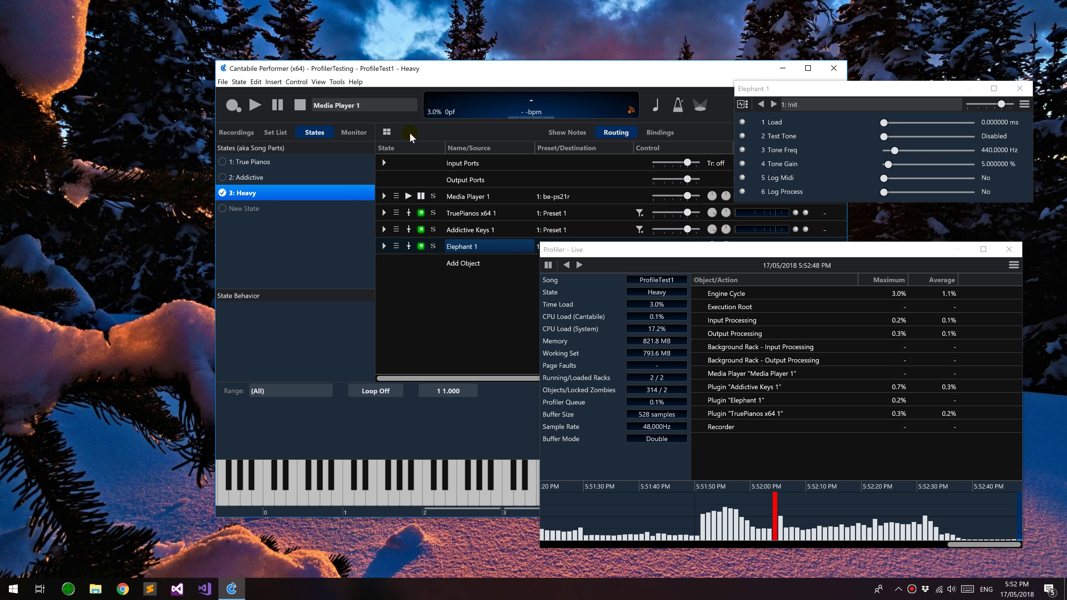
In Diagnostics, set profiling Detail Level to 2 - Detailed, keep 15 minutes history, and apply
{"action": "left_click", "coordinate": [361, 350]}
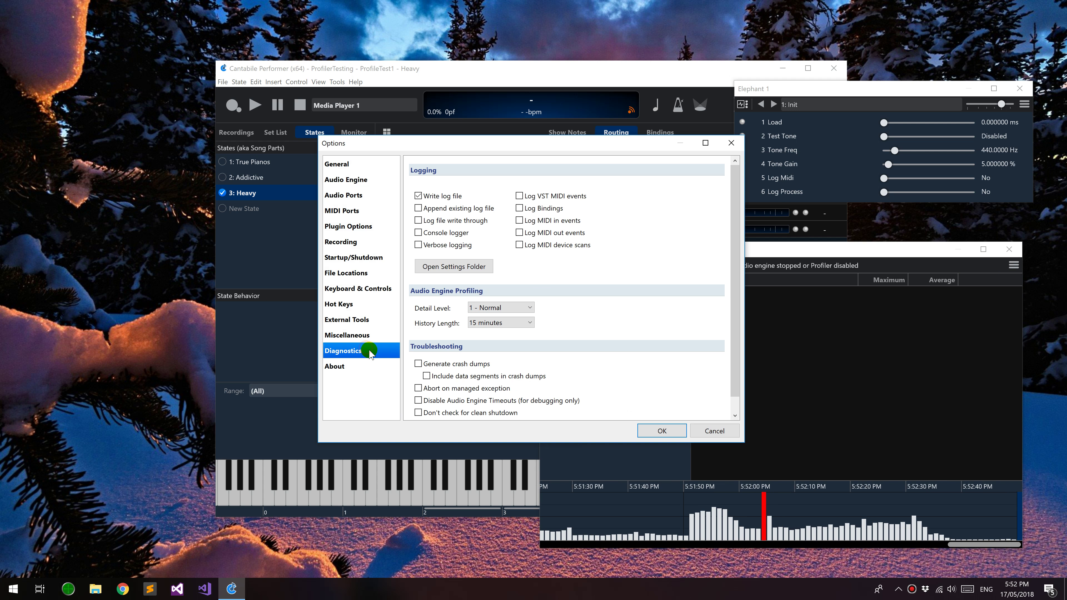
{"action": "left_click", "coordinate": [502, 309]}
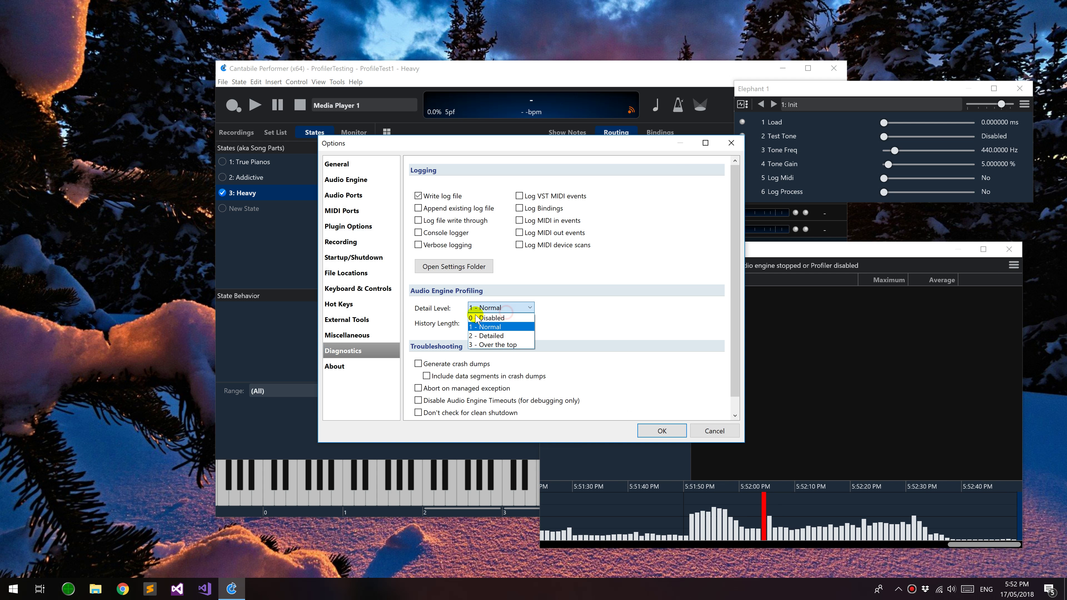
{"action": "left_click", "coordinate": [489, 336]}
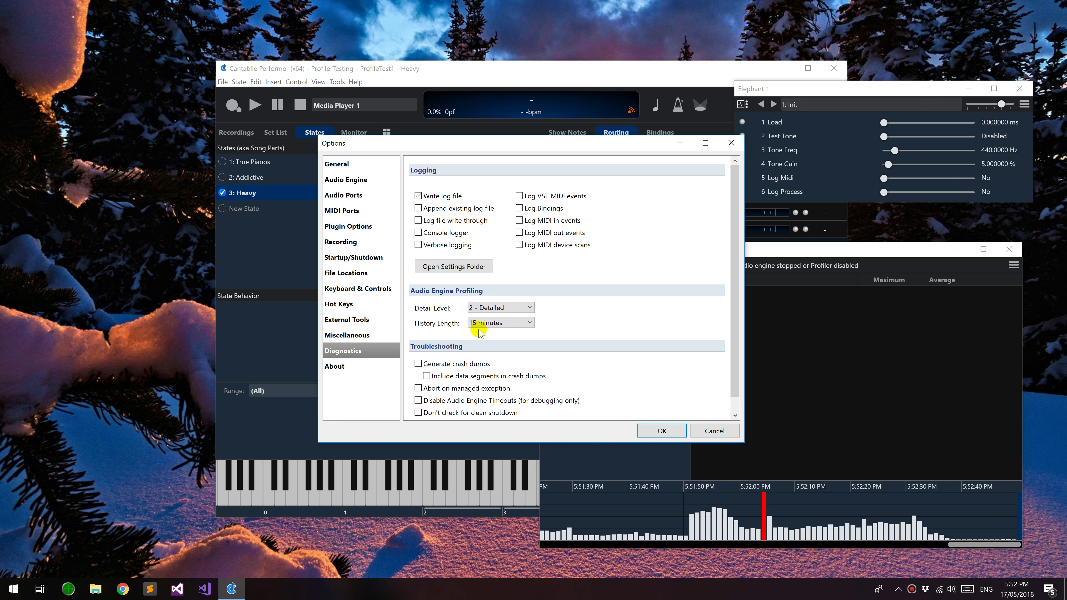
{"action": "left_click", "coordinate": [475, 326]}
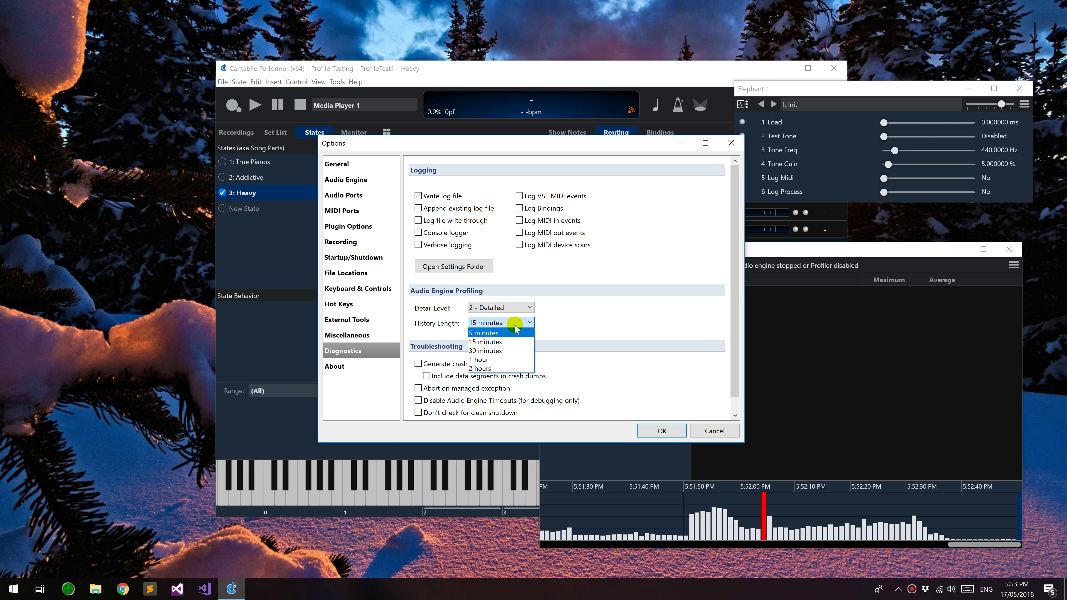
{"action": "left_click", "coordinate": [507, 342]}
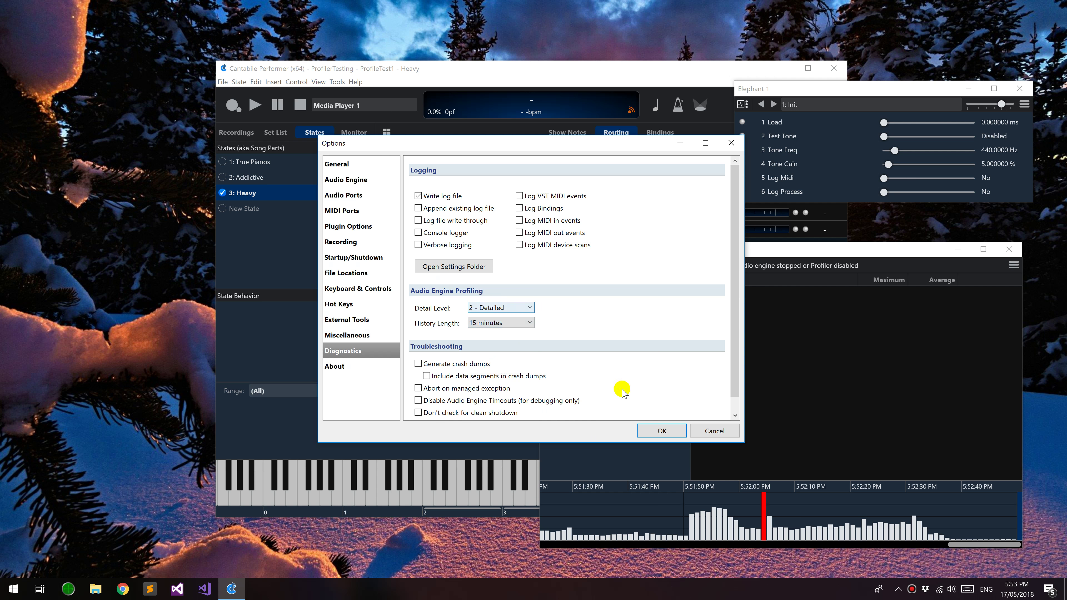
{"action": "left_click", "coordinate": [668, 430]}
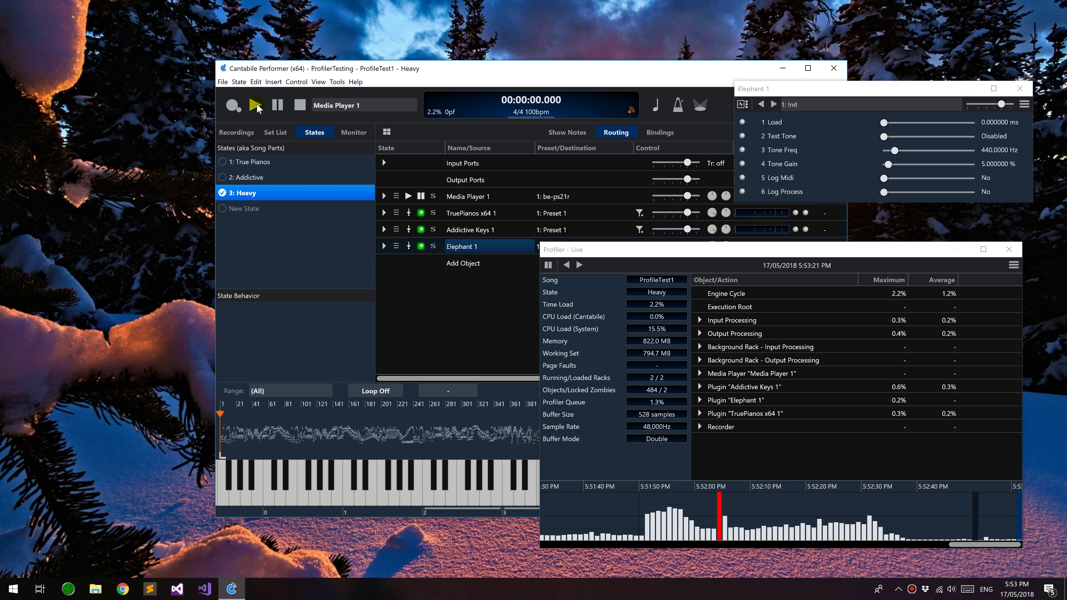
Play the song, raise Elephant 1's Load to 6.273291 ms, then stop playback
{"action": "left_click", "coordinate": [256, 106]}
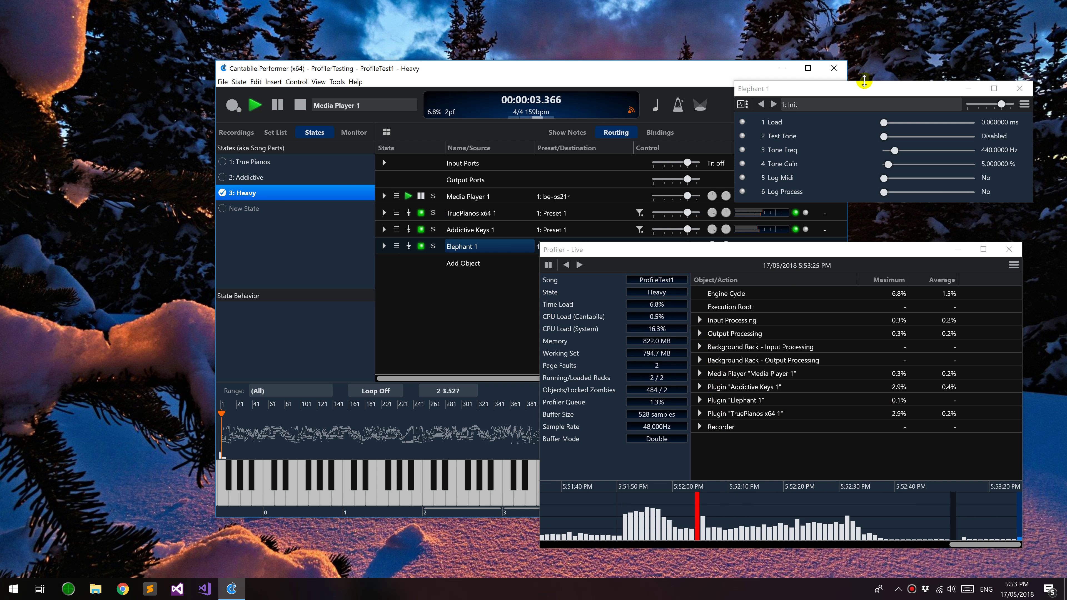
{"action": "left_click", "coordinate": [884, 123]}
{"action": "left_click_drag", "start_coordinate": [884, 123], "coordinate": [912, 122]}
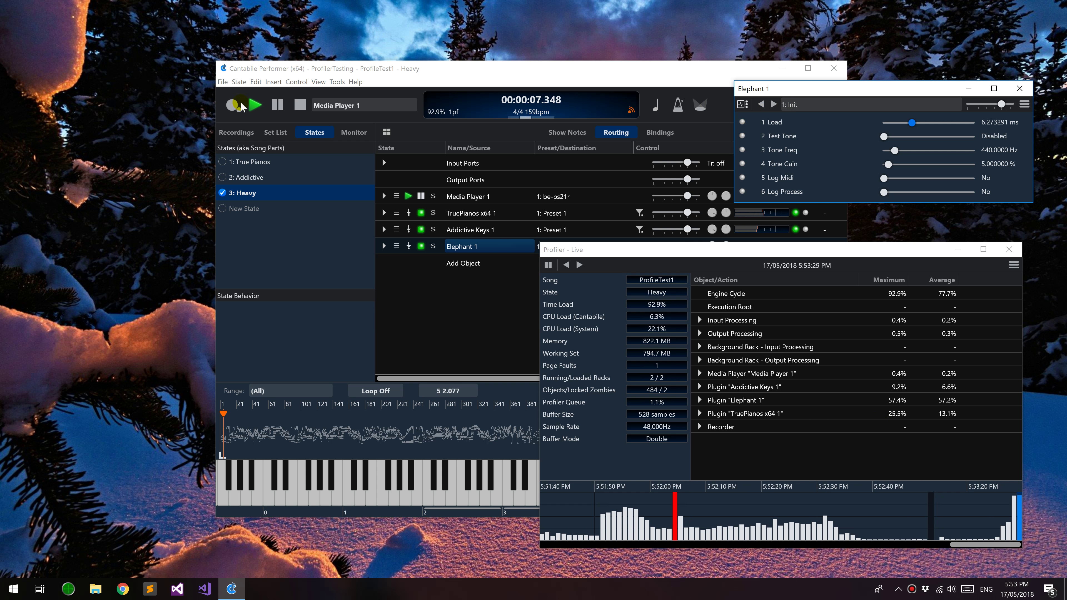
{"action": "key", "text": "space"}
{"action": "left_click", "coordinate": [901, 523]}
{"action": "left_click", "coordinate": [1004, 521]}
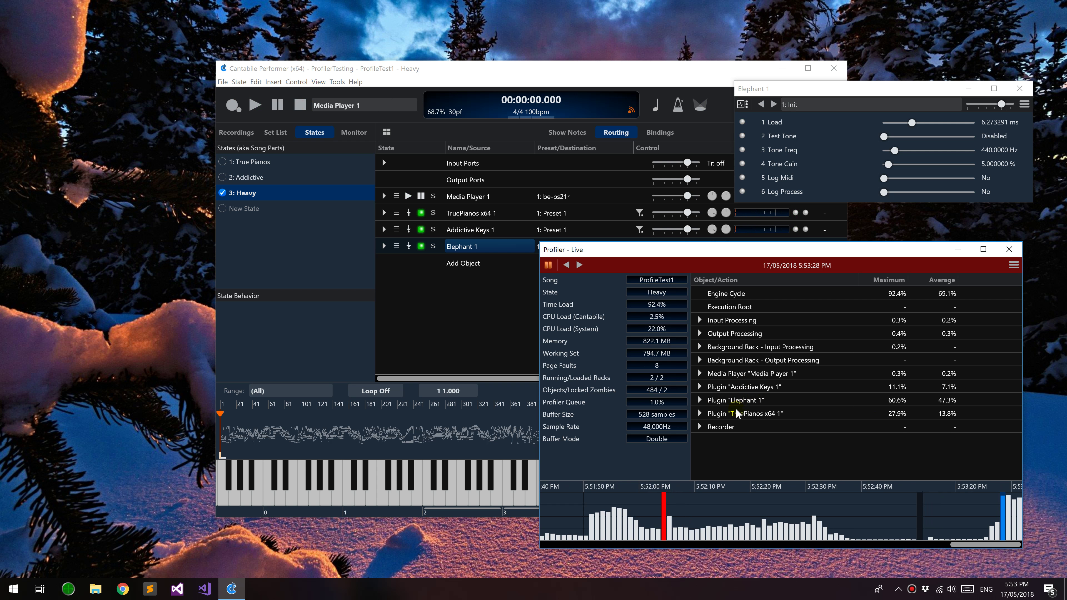
{"action": "left_click", "coordinate": [699, 415]}
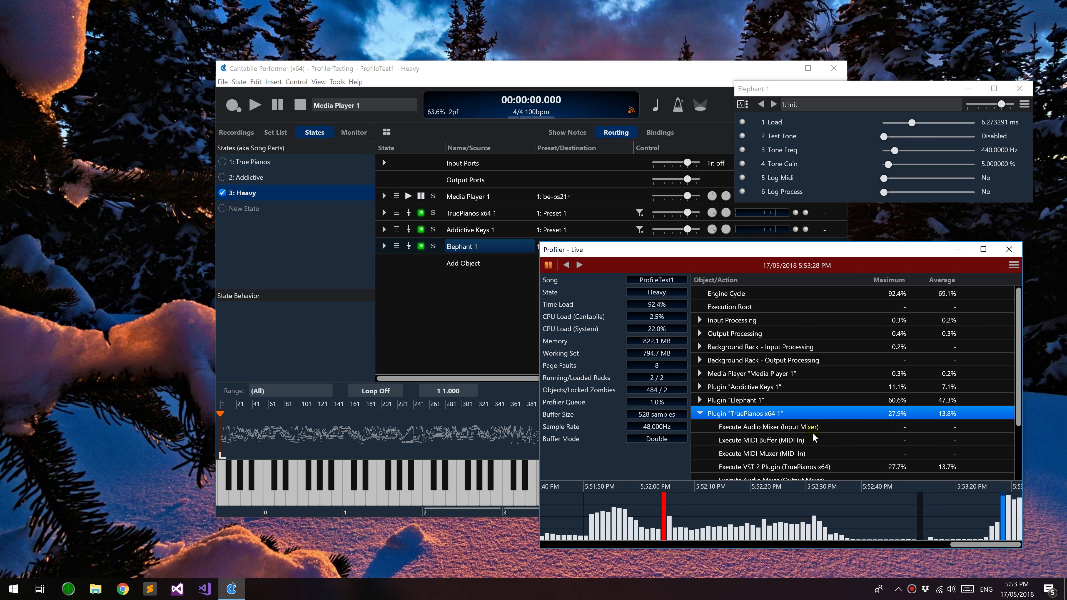
{"action": "scroll", "coordinate": [812, 432], "scroll_direction": "down", "scroll_amount": 3}
{"action": "left_click", "coordinate": [741, 395]}
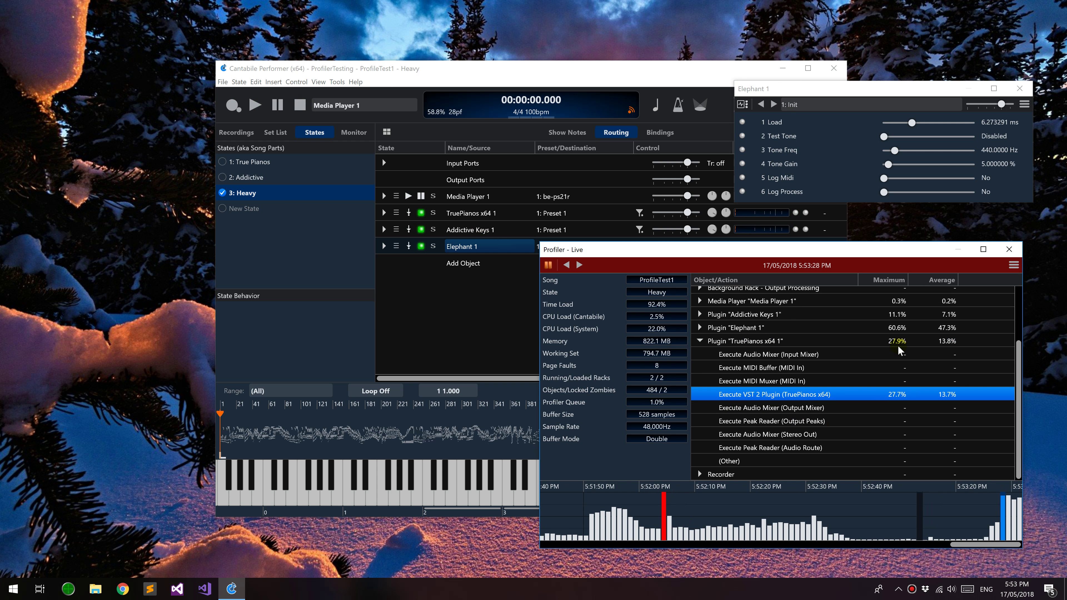
{"action": "left_click", "coordinate": [699, 328]}
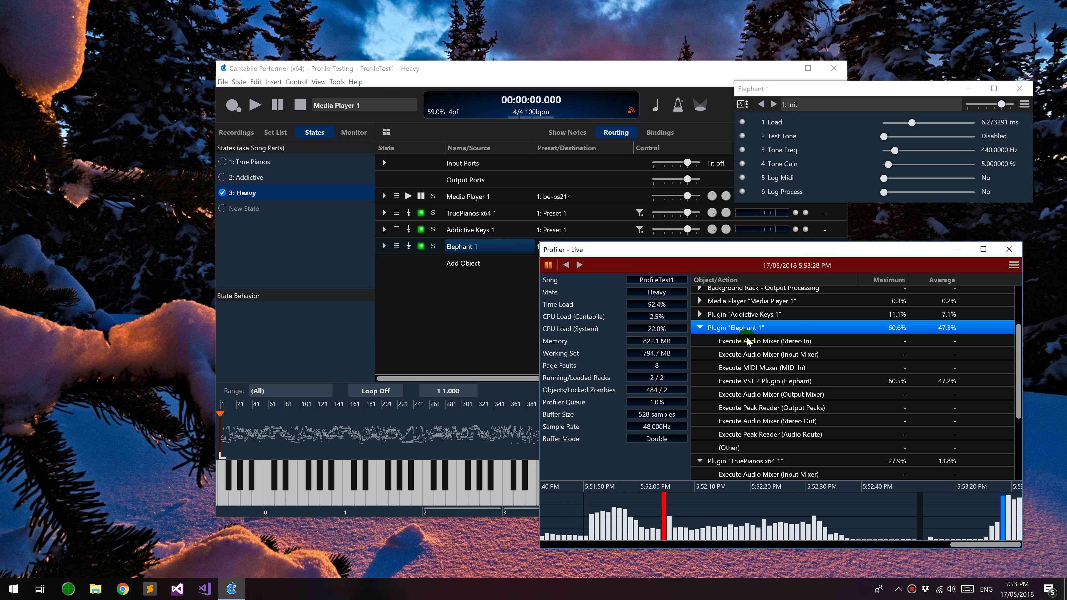
{"action": "left_click", "coordinate": [892, 384]}
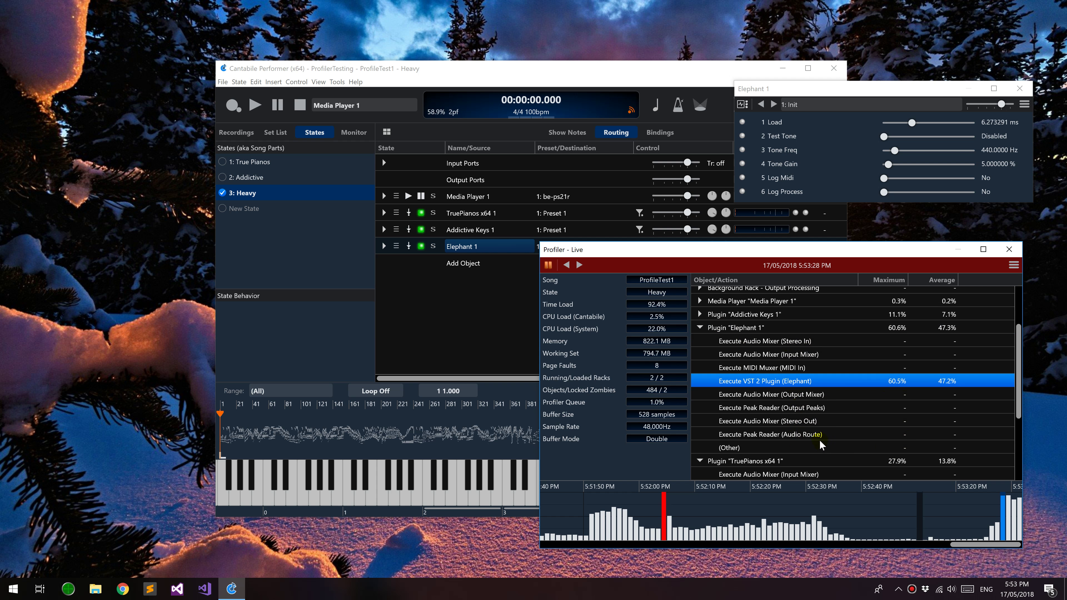
{"action": "mouse_move", "coordinate": [812, 386]}
{"action": "left_mouse_down"}
{"action": "mouse_move", "coordinate": [918, 382]}
{"action": "mouse_move", "coordinate": [896, 389]}
{"action": "mouse_move", "coordinate": [906, 394]}
{"action": "mouse_move", "coordinate": [817, 385]}
{"action": "mouse_move", "coordinate": [739, 330]}
{"action": "left_mouse_up"}
{"action": "double_click", "coordinate": [739, 331]}
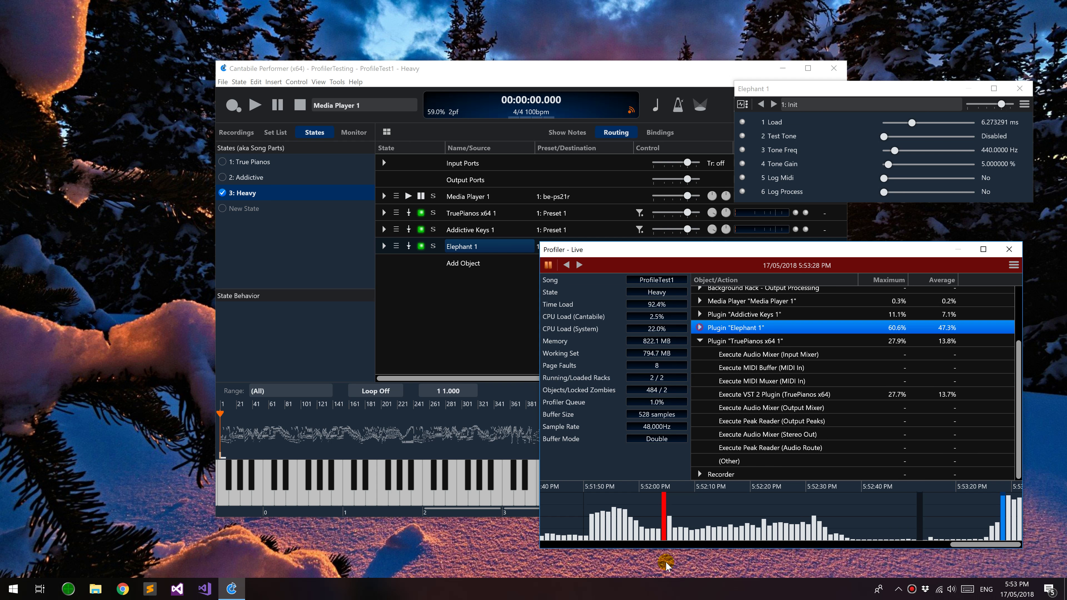
{"action": "left_click", "coordinate": [799, 510]}
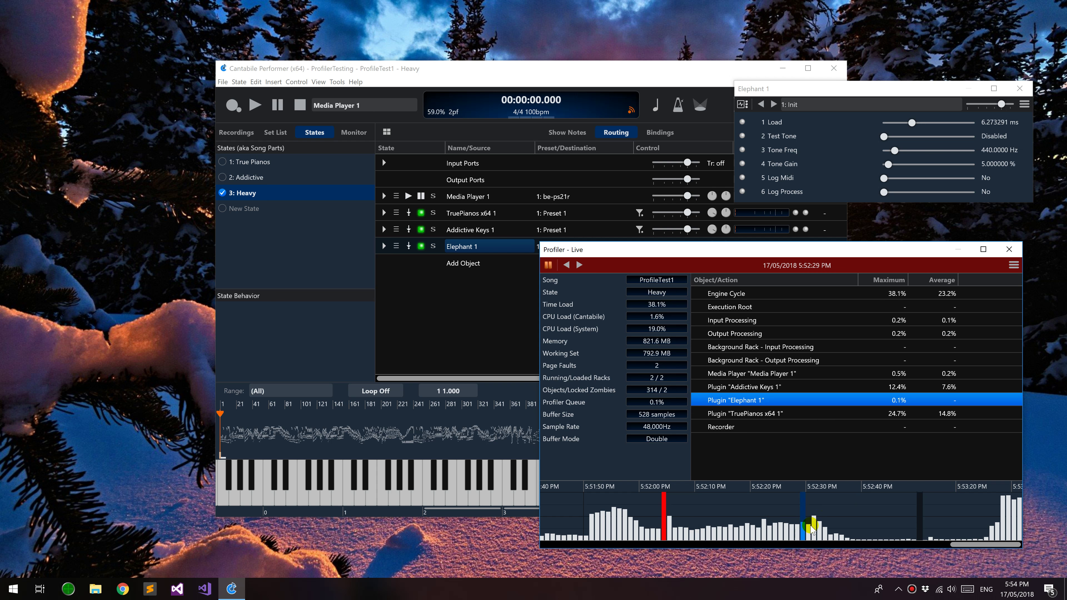
{"action": "left_click", "coordinate": [754, 401]}
{"action": "left_click", "coordinate": [777, 414]}
{"action": "left_click", "coordinate": [767, 509]}
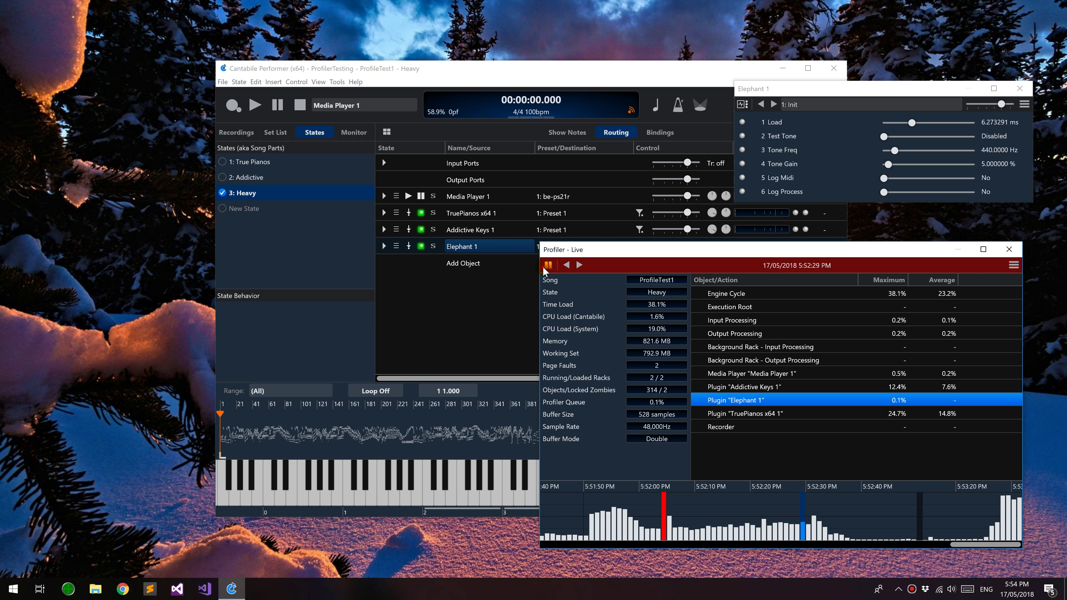
Resume live profiling, save the Heavy state, and switch to 1: True Pianos
{"action": "left_click", "coordinate": [546, 267]}
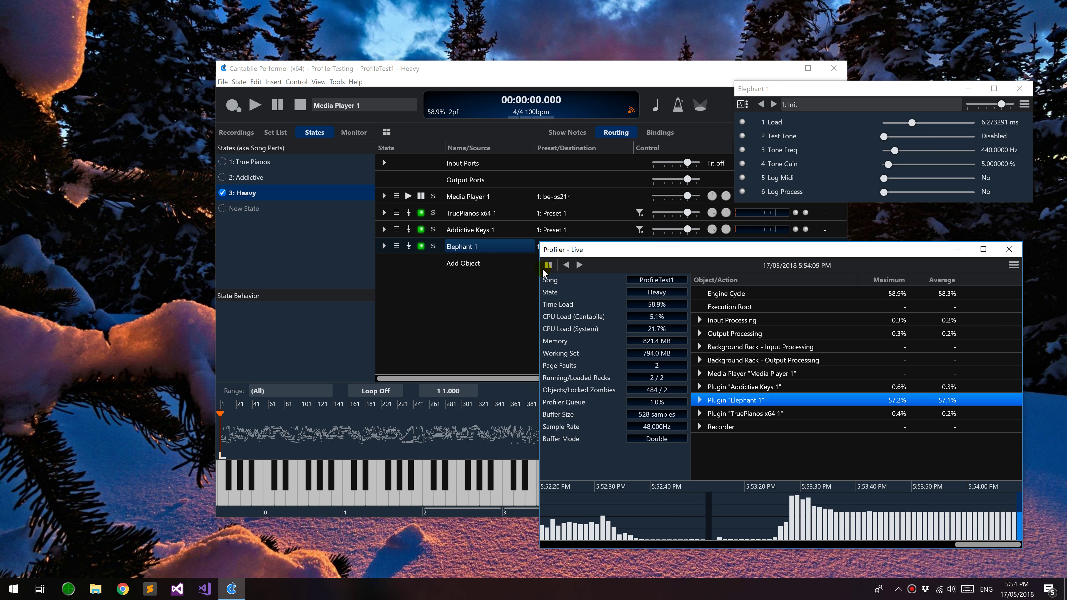
{"action": "left_click", "coordinate": [604, 330]}
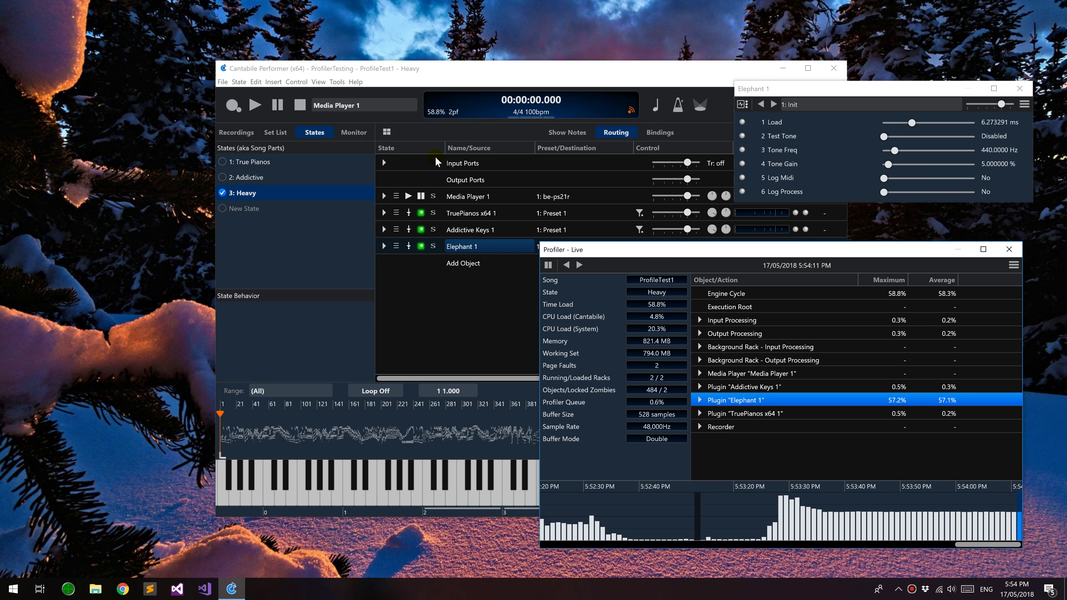
{"action": "left_click", "coordinate": [358, 233]}
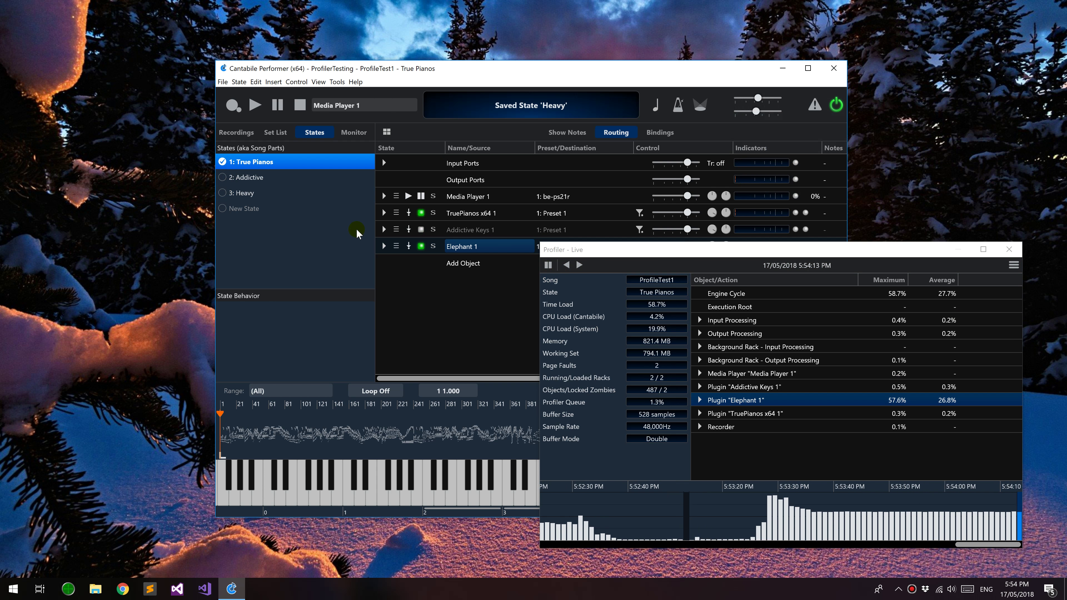